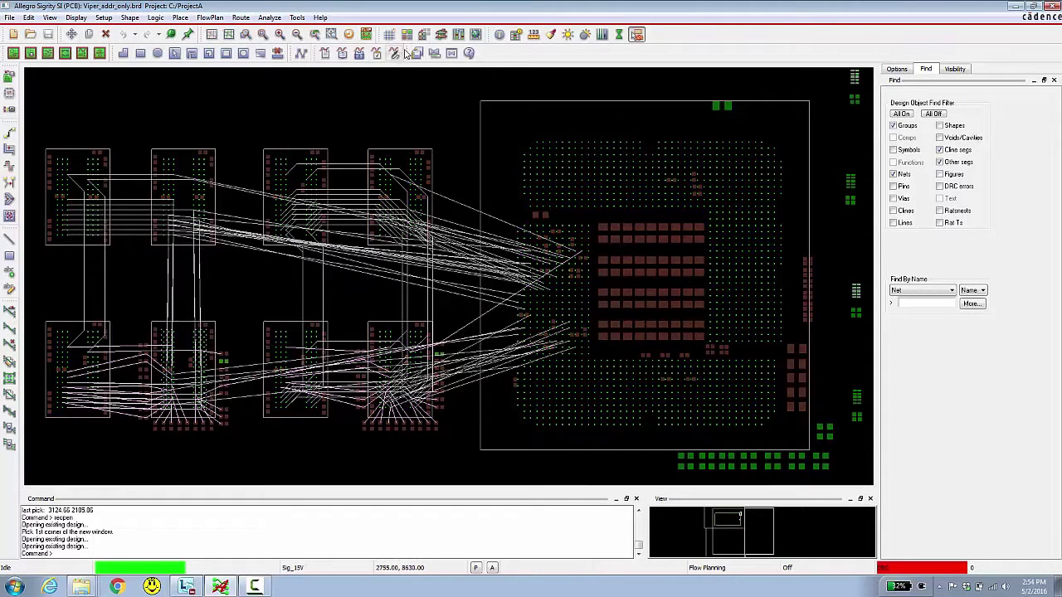
Launch Constraint Manager from the toolbar for the Viper_addr_only design
left_click(458, 35)
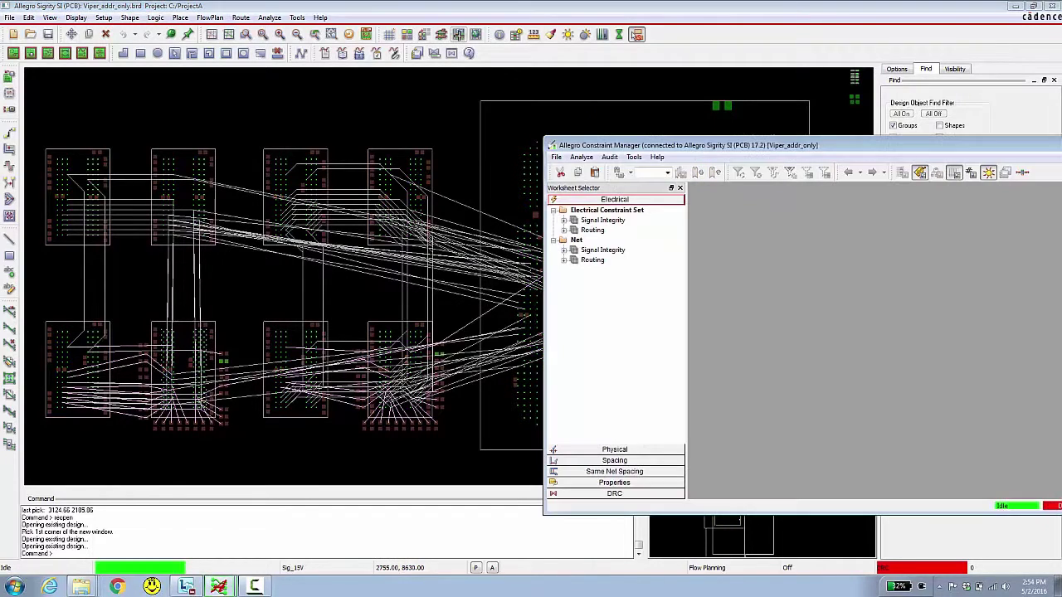
In the Net Routing Wiring worksheet, assign DDR3_FLY_BY_BK0 to the DDR3_BANK0_ADDR net group
left_click(593, 260)
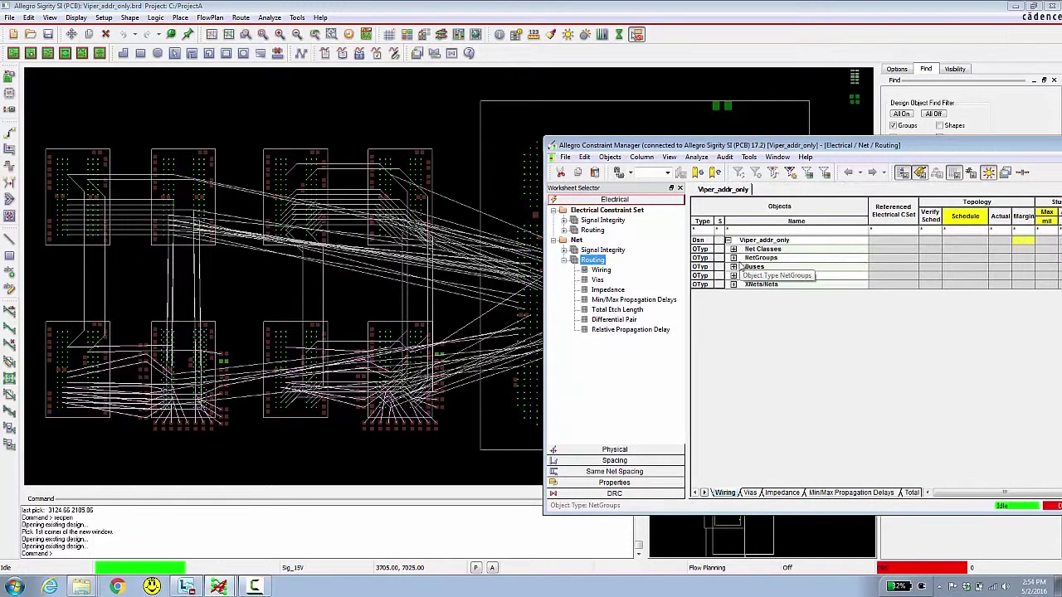
left_click(733, 258)
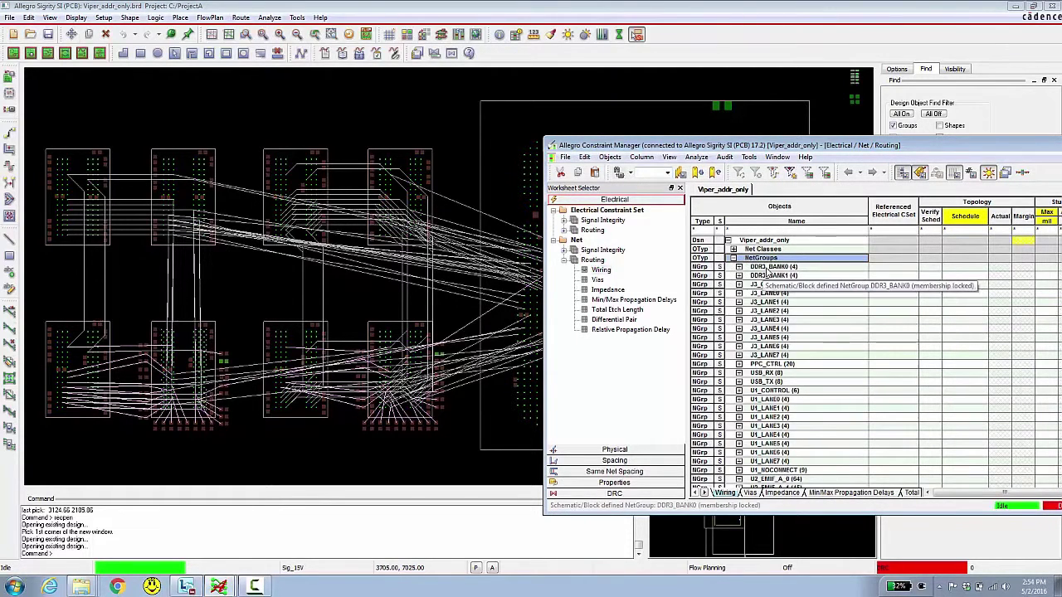
left_click(739, 267)
left_click(739, 310)
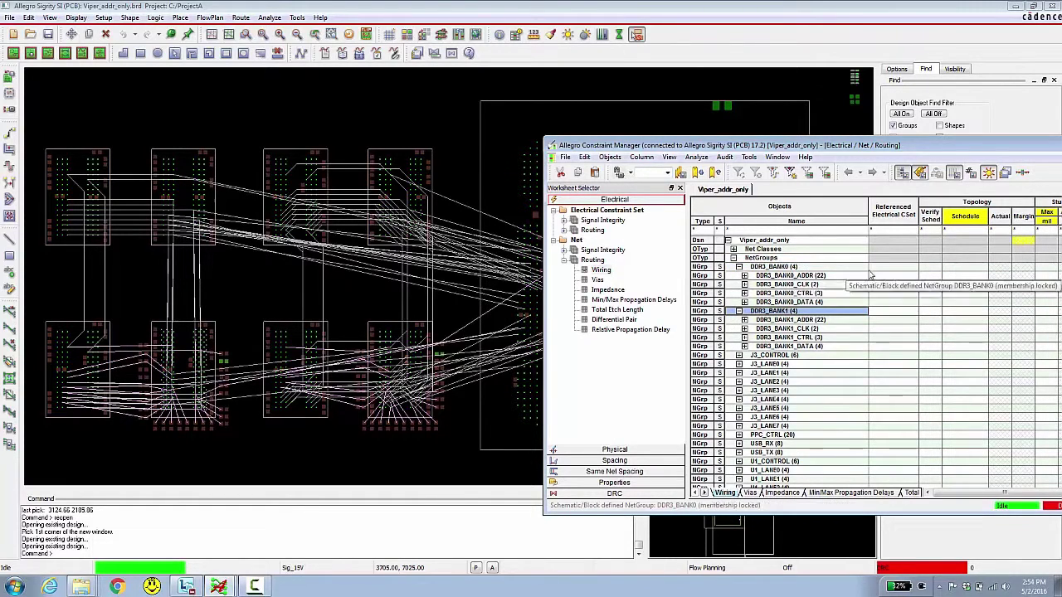
left_click(913, 278)
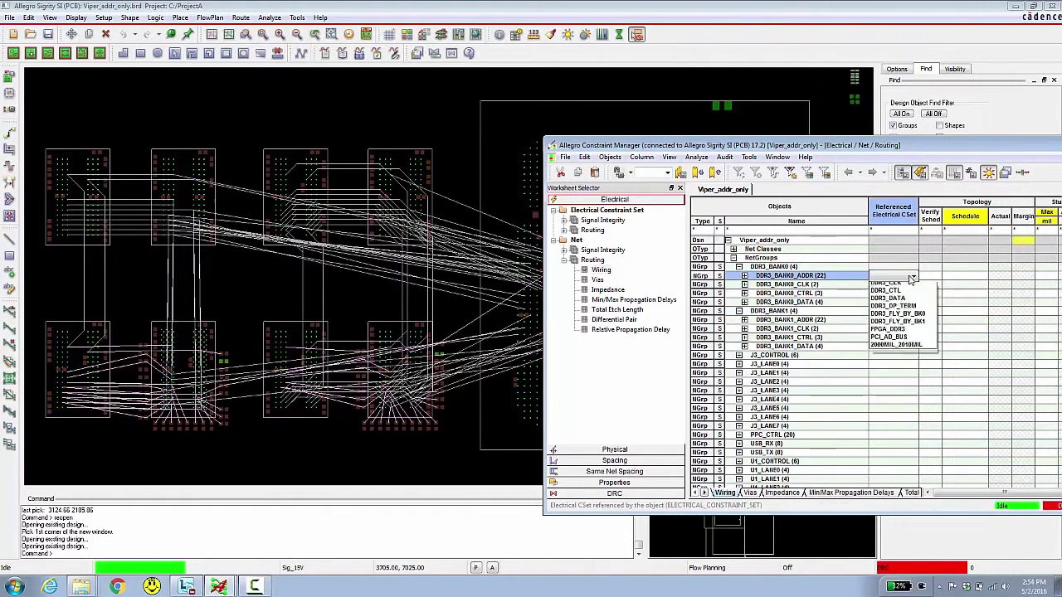
left_click(921, 318)
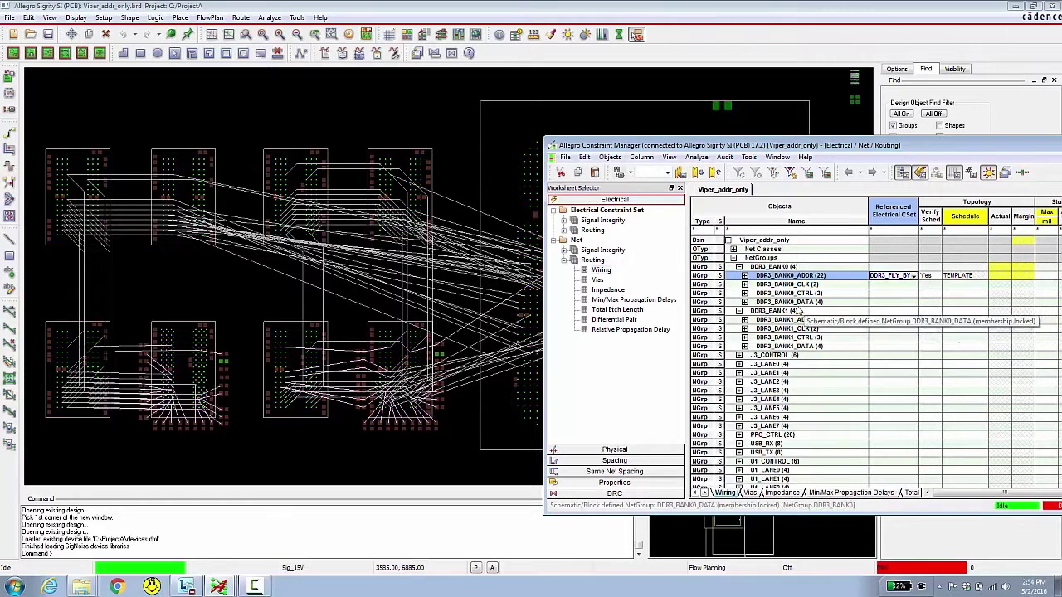
Assign DDR3_FLY_BY_BK1 to DDR3_BANK1_ADDR, then close Constraint Manager
left_click(900, 319)
left_click(912, 320)
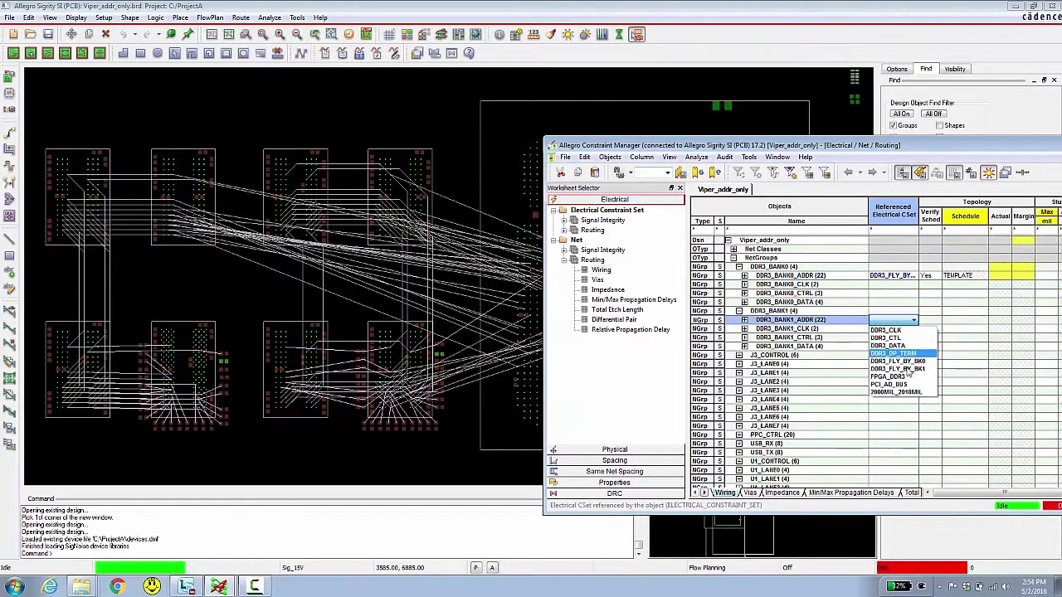
left_click(904, 358)
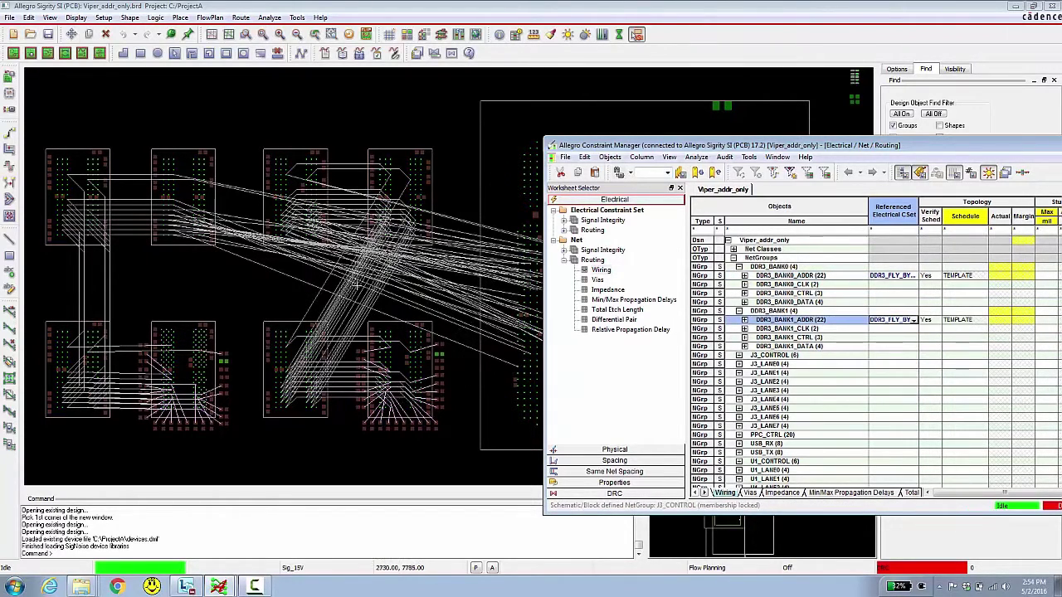
left_click(913, 321)
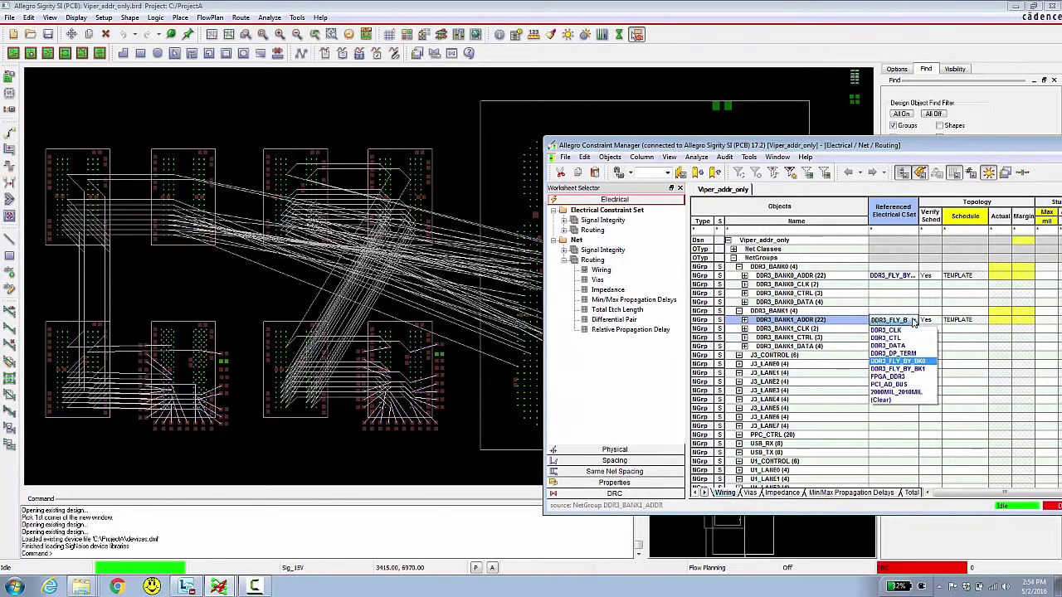
left_click(900, 369)
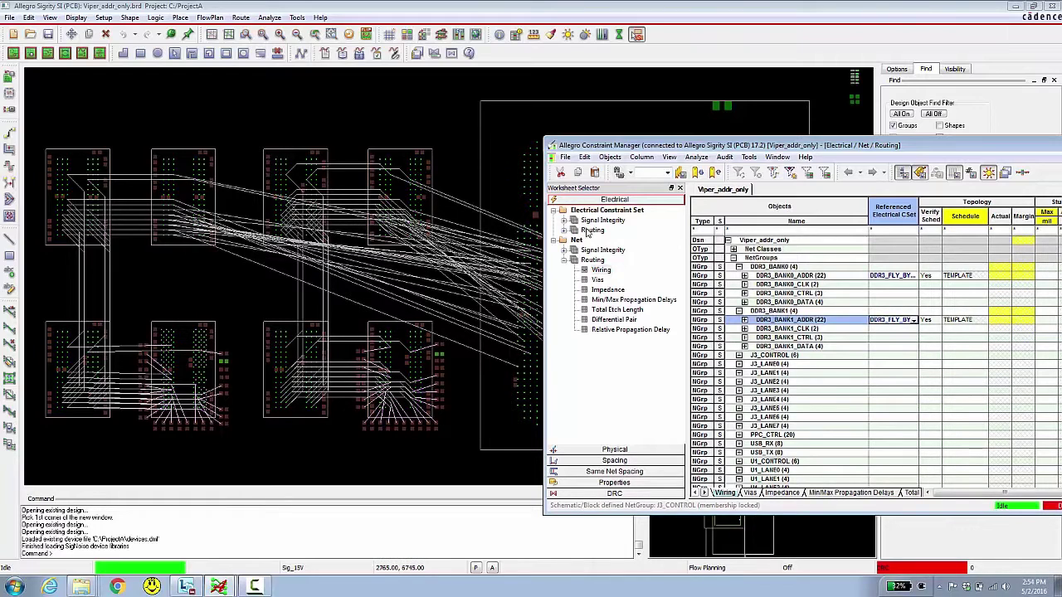
left_click_drag(805, 149, 357, 143)
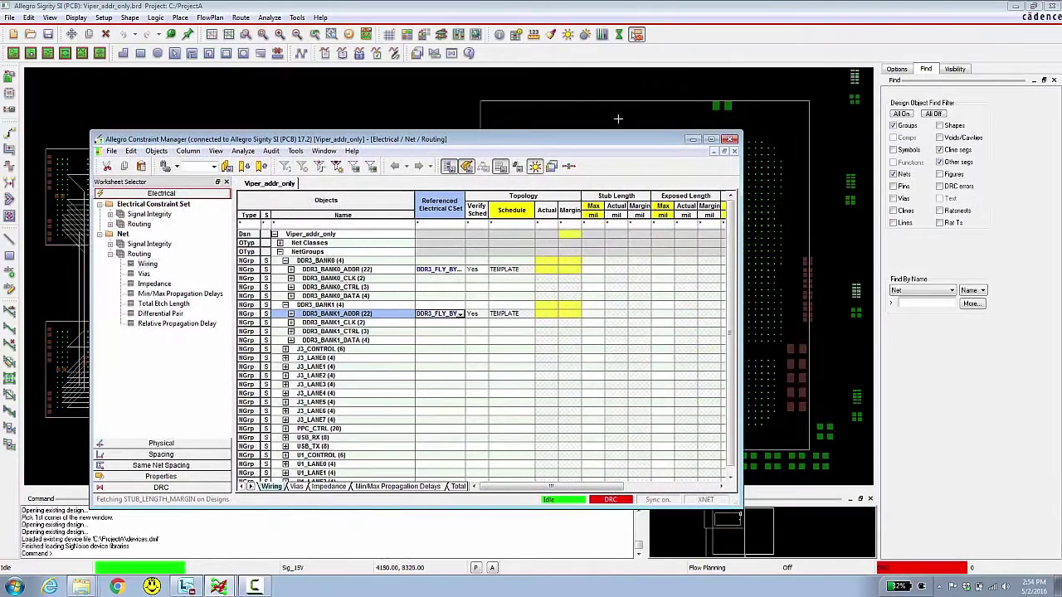
left_click(731, 139)
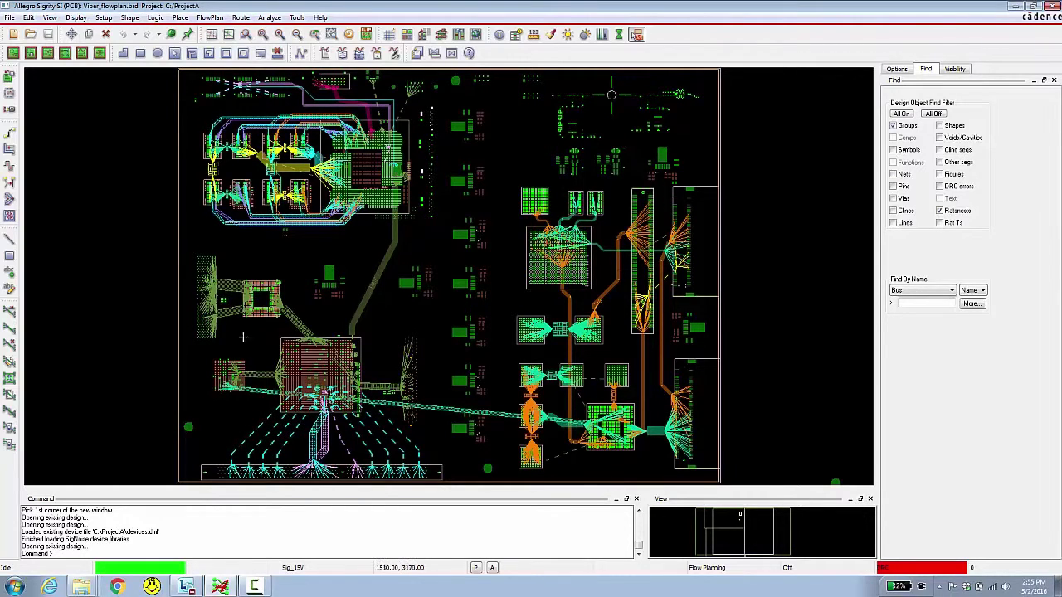
Zoom into the DDR memory region at the top left of the board
mouse_move(236, 312)
left_click(246, 34)
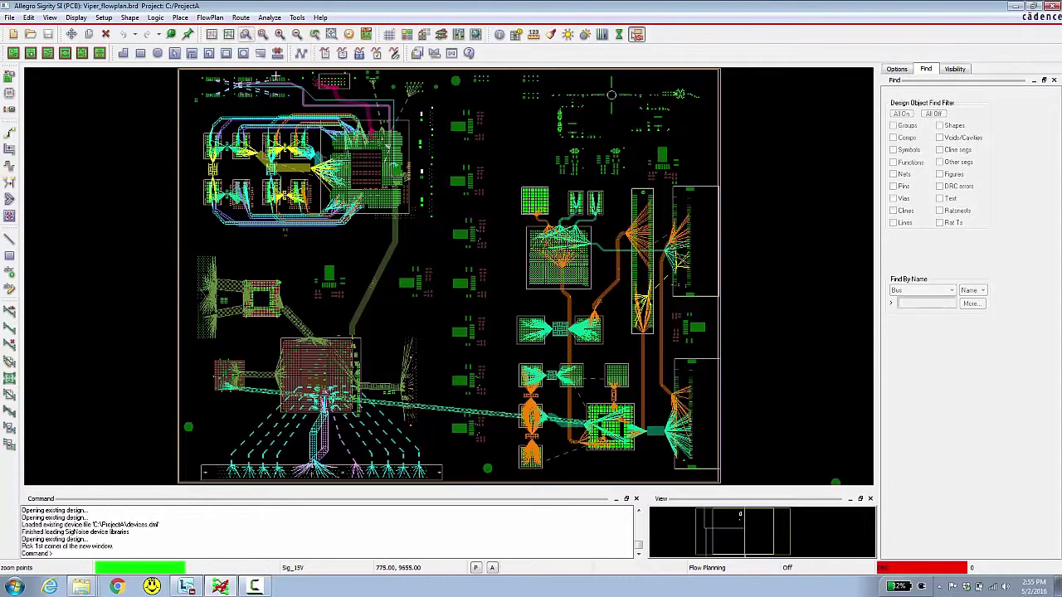
left_click(424, 232)
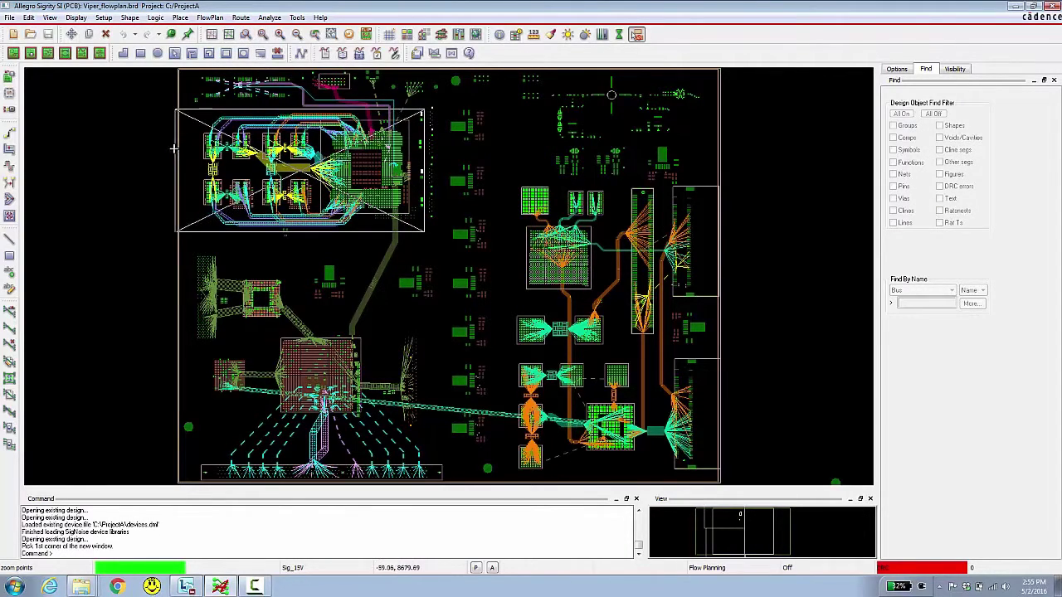
left_click(171, 148)
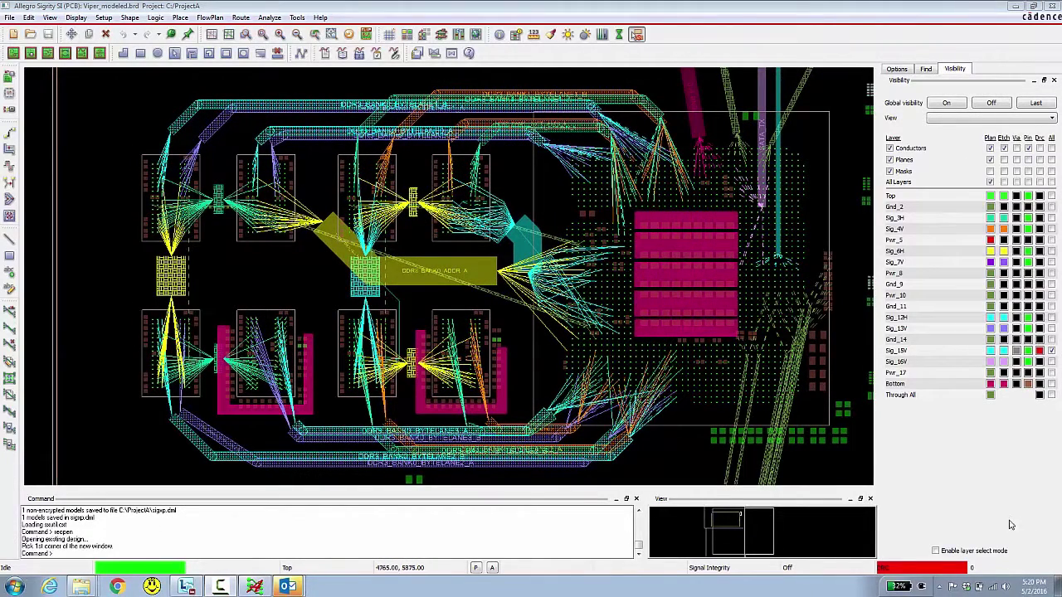
Accept the analysis preferences unchanged, then start Analyze > Probe to list the DDR1_DQ nets
left_click(267, 18)
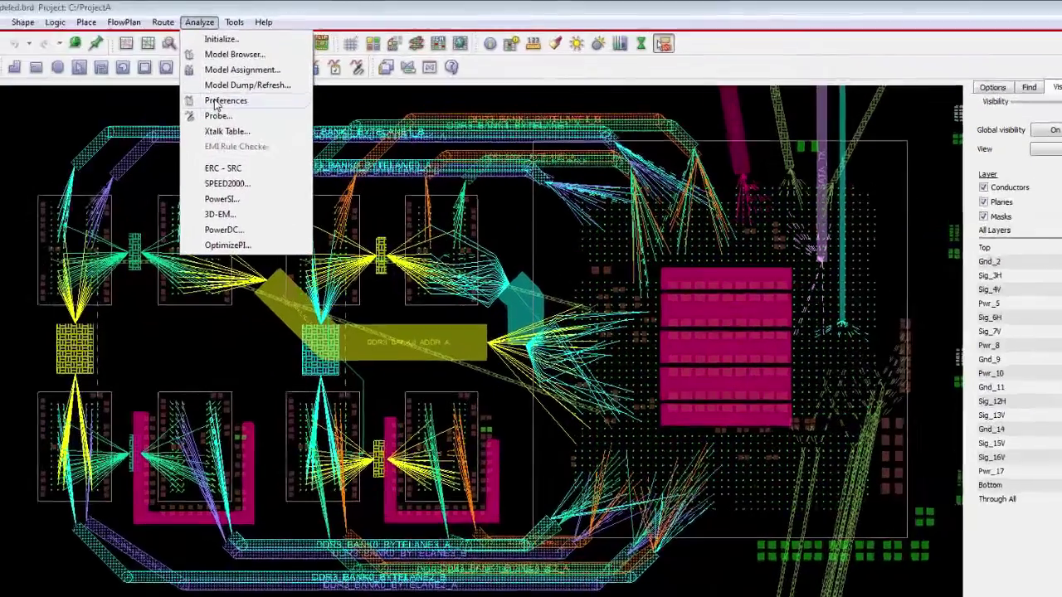
left_click(290, 79)
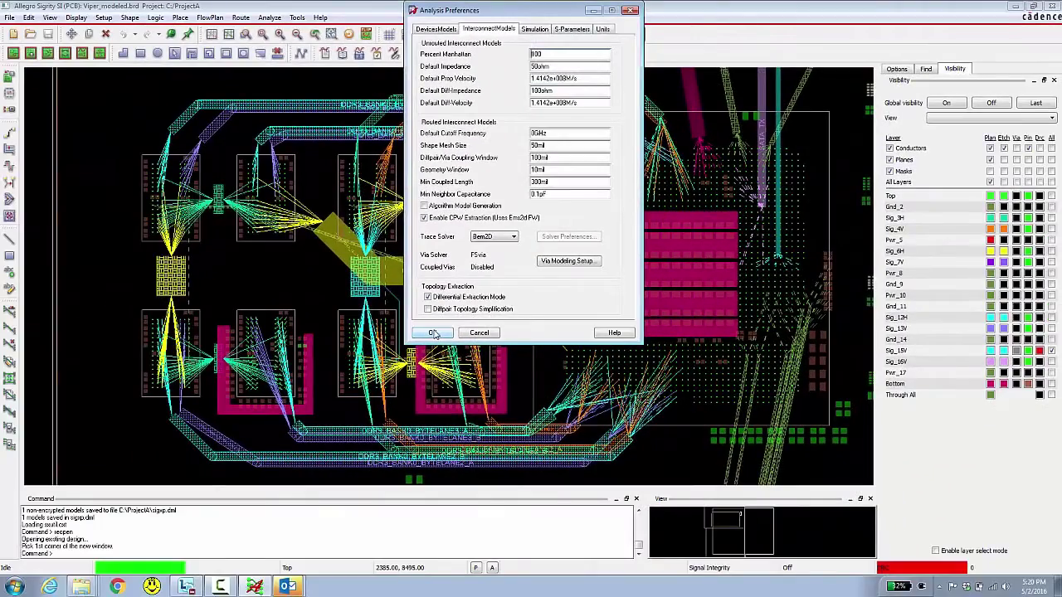
left_click(433, 333)
left_click(270, 18)
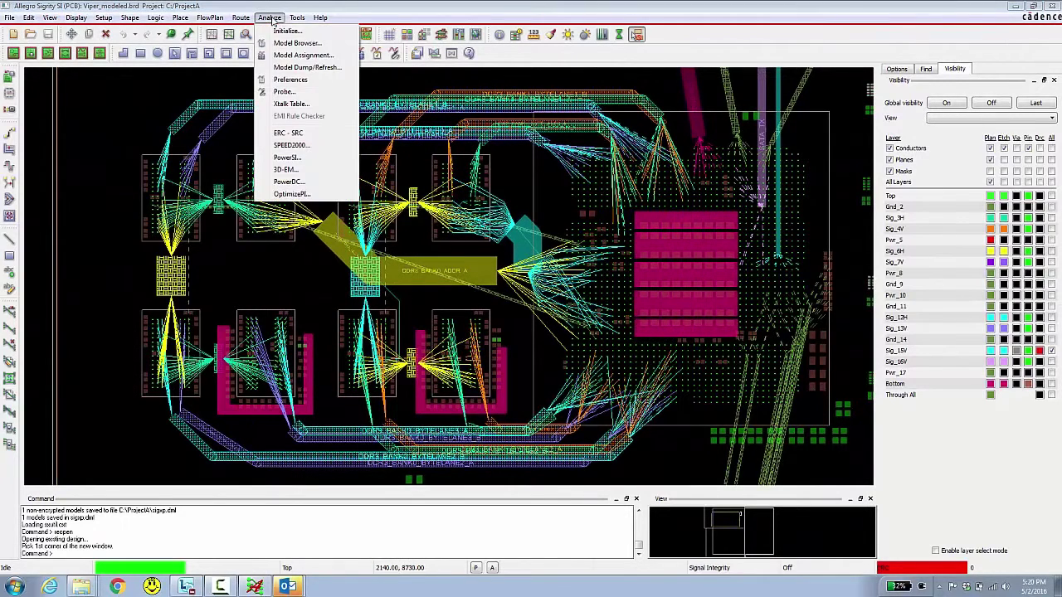
left_click(284, 92)
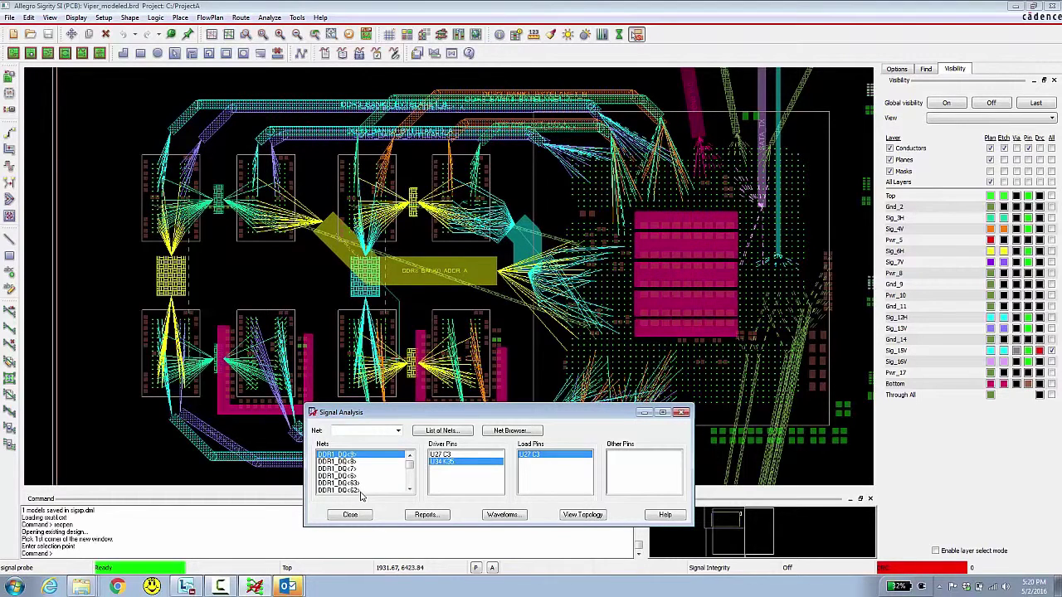
Create a Reports simulation using All Xnet Drivers with Delay included
left_click(425, 515)
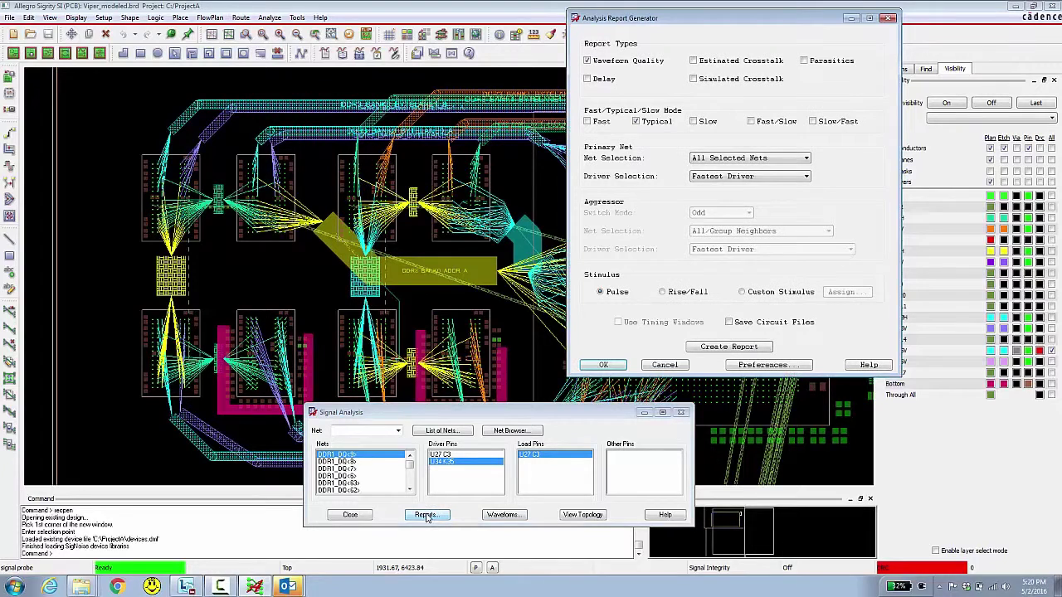
left_click(724, 177)
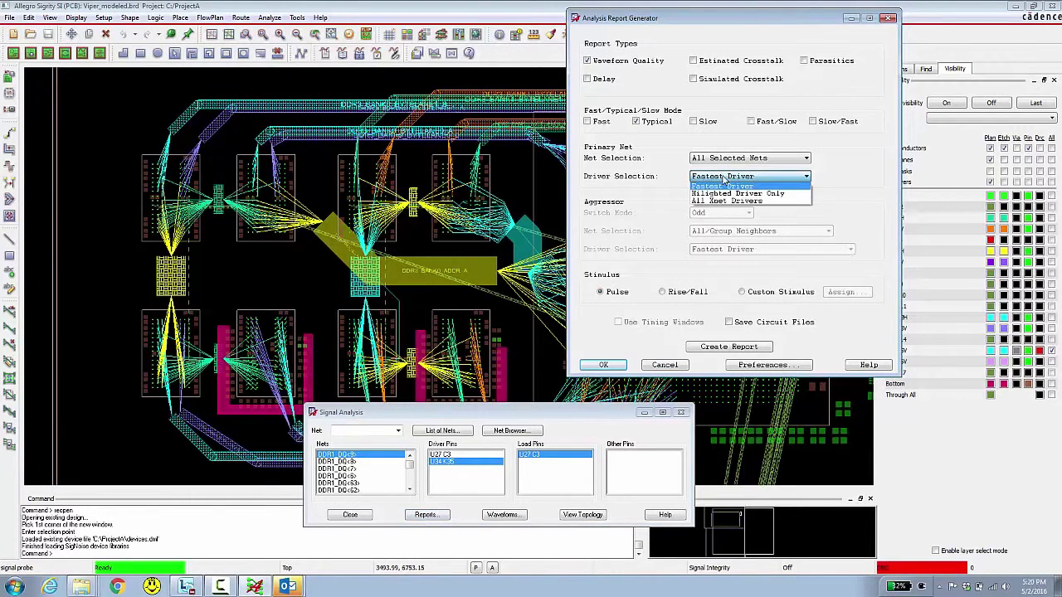
left_click(722, 202)
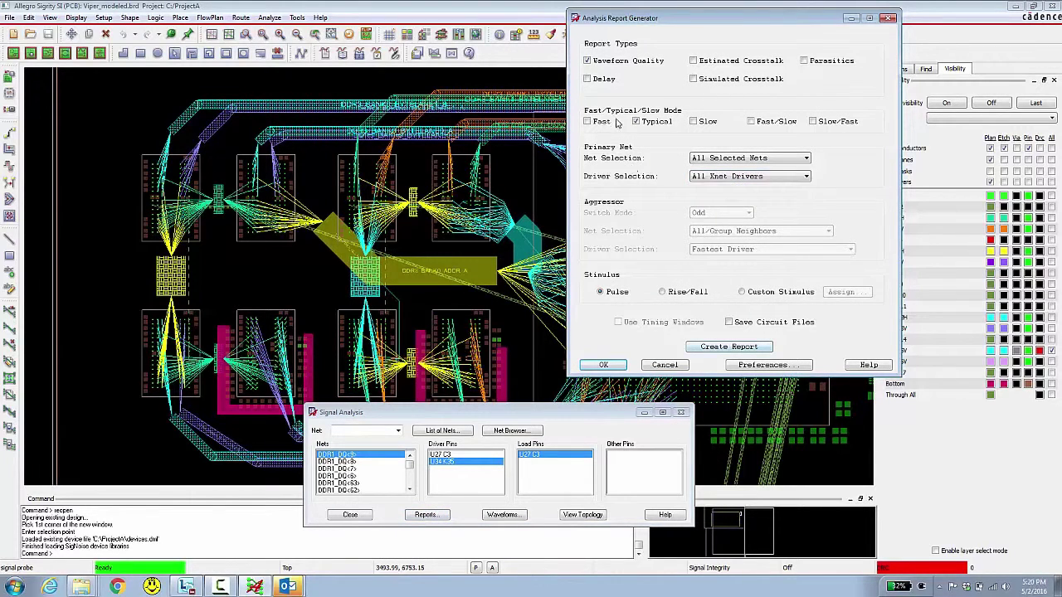
left_click(587, 80)
left_click(710, 348)
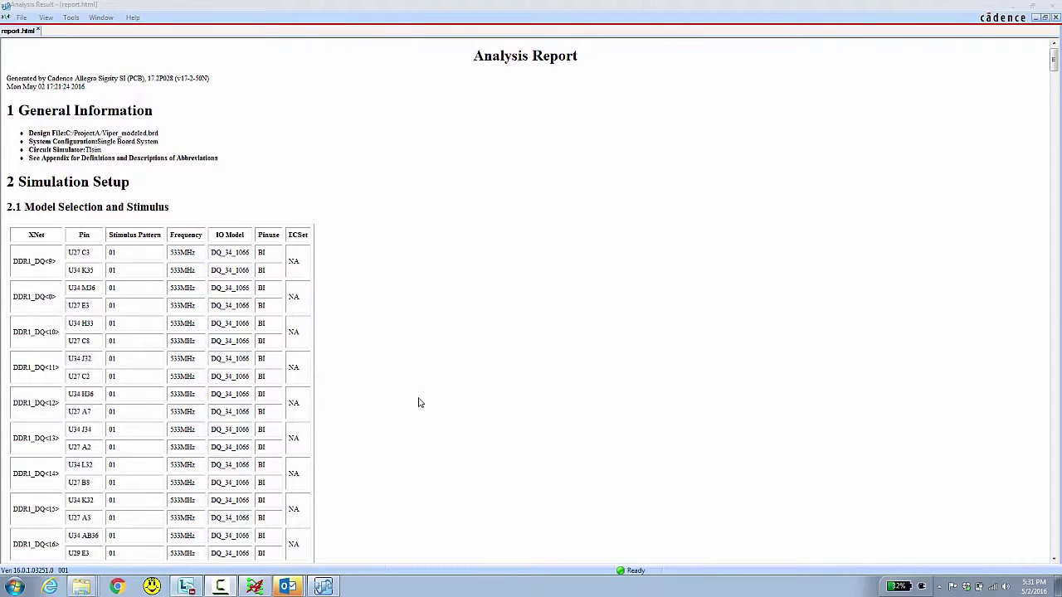
Show the 2D Curves (Time Variation) voltage waveforms, then turn on Etch visibility for conductors
left_click(99, 17)
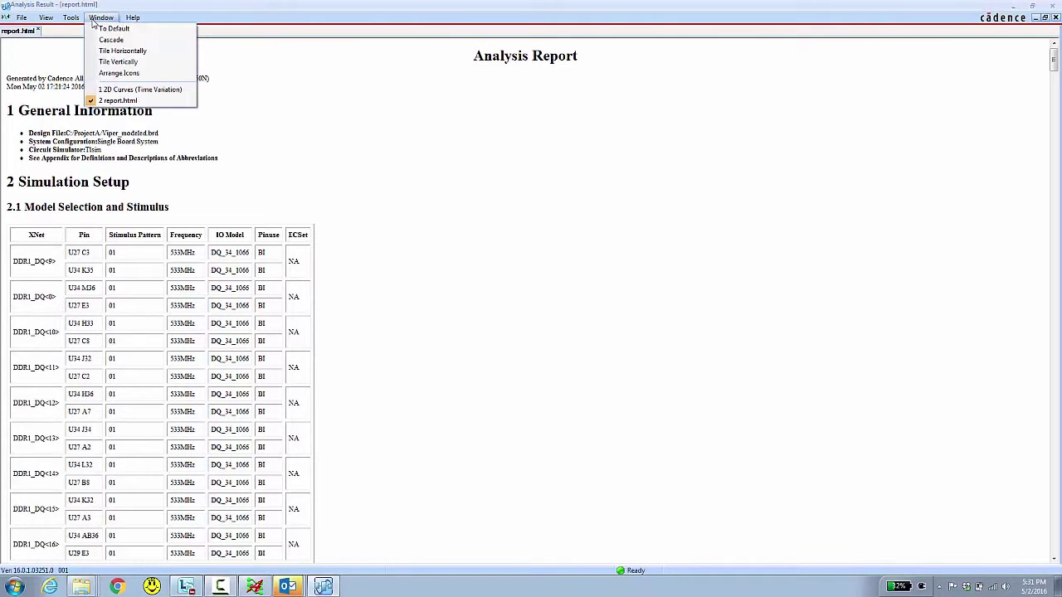
left_click(105, 90)
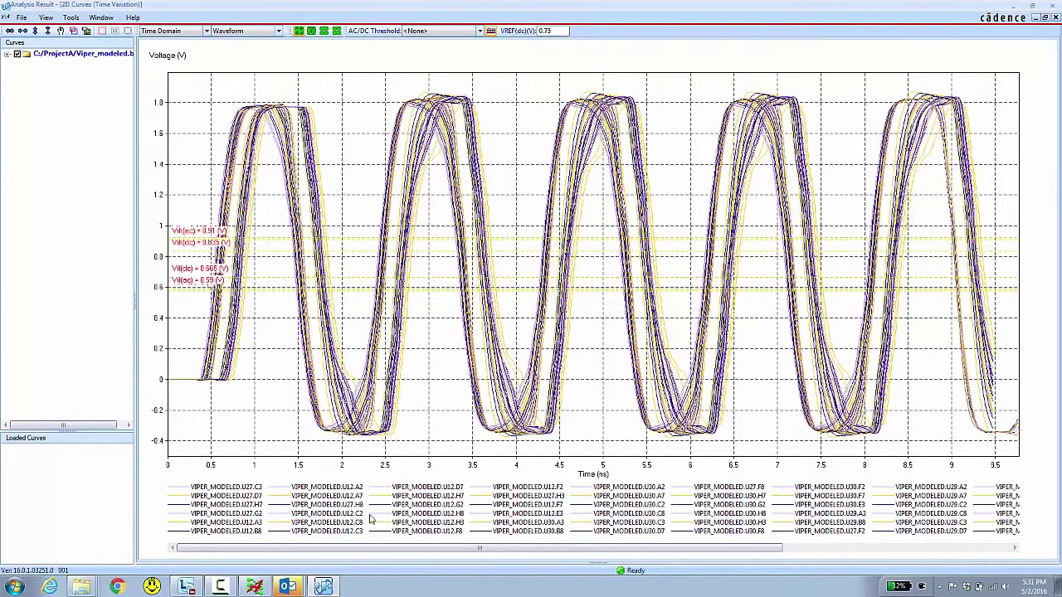
mouse_move(304, 209)
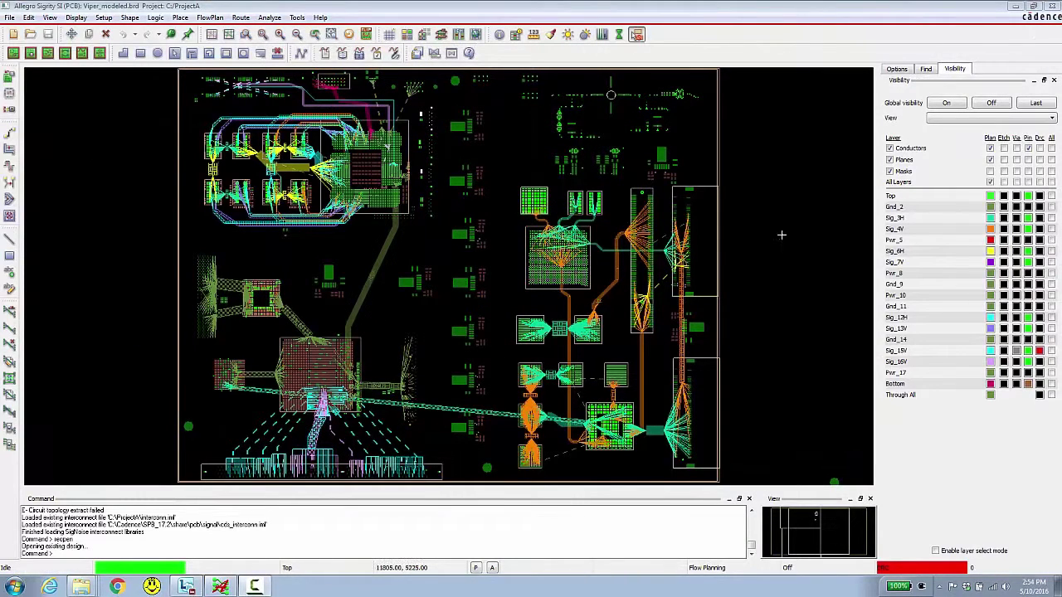
left_click(1004, 149)
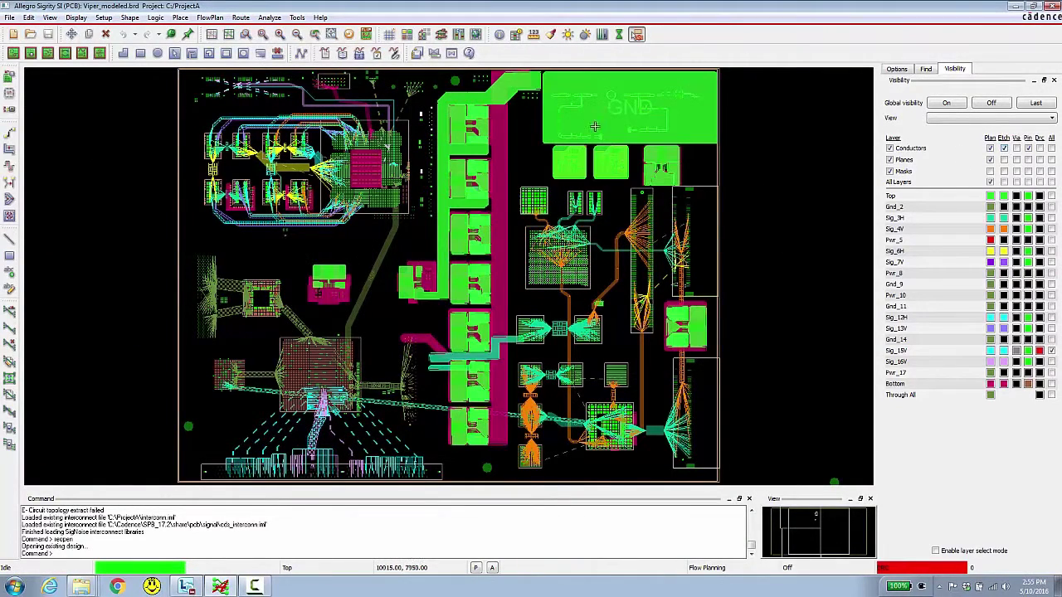
Show the bundle's rat lines and switch the application mode to Signal Integrity
right_click(427, 406)
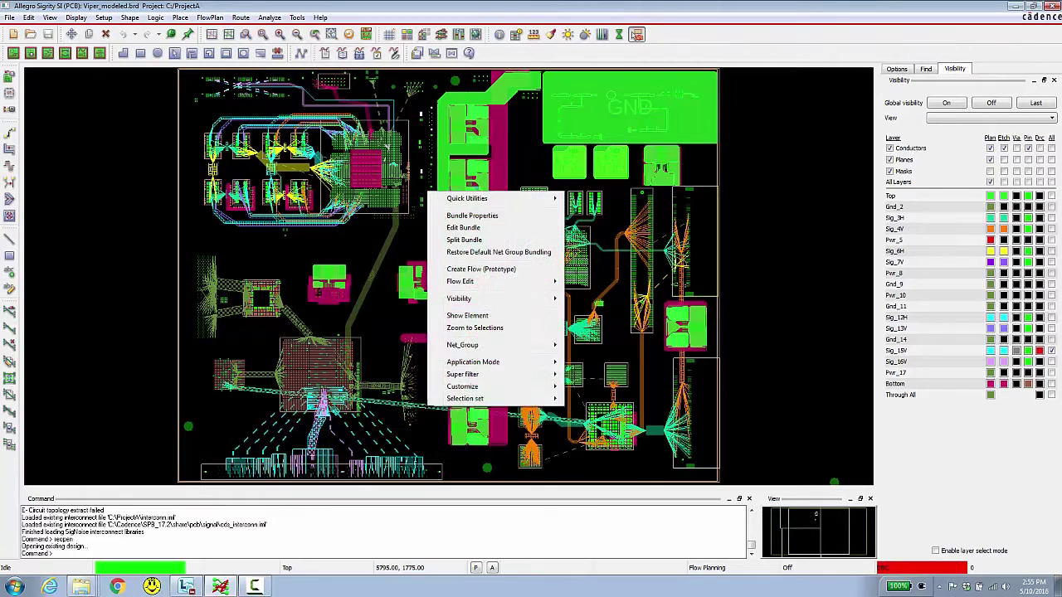
mouse_move(531, 299)
left_click(594, 325)
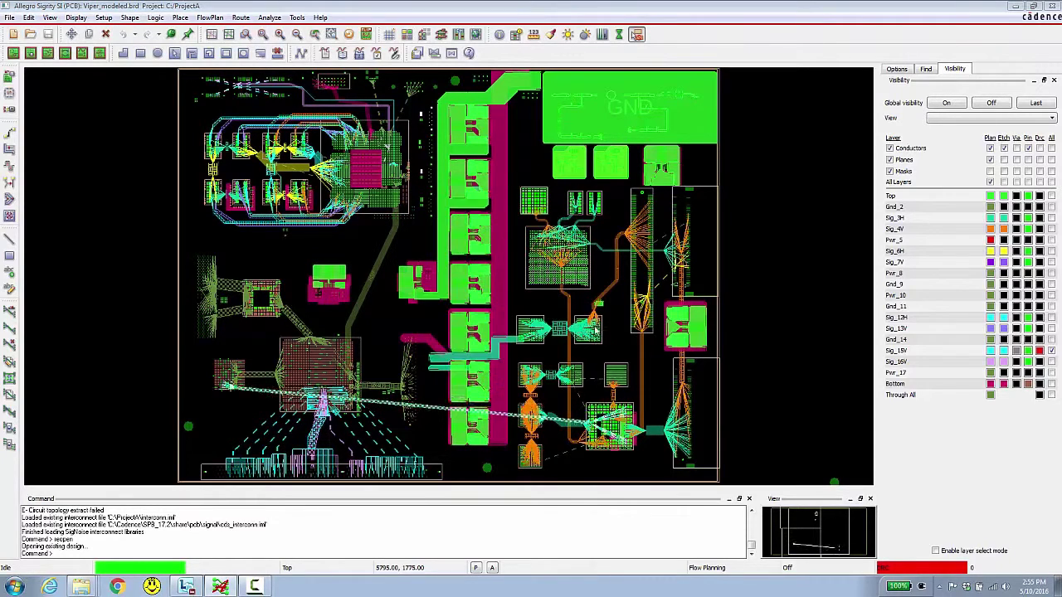
left_click(719, 570)
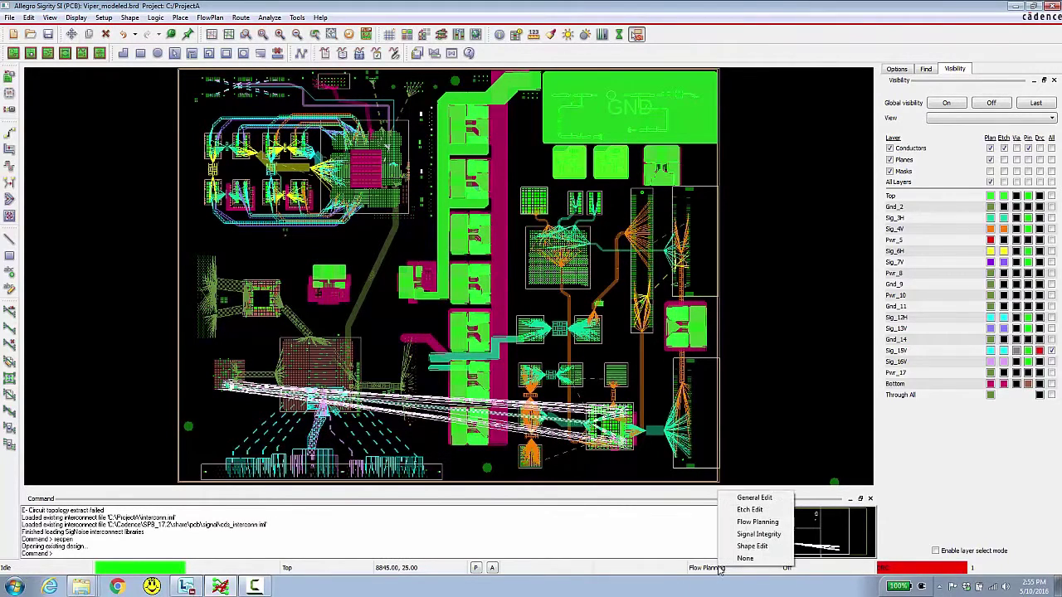
left_click(751, 543)
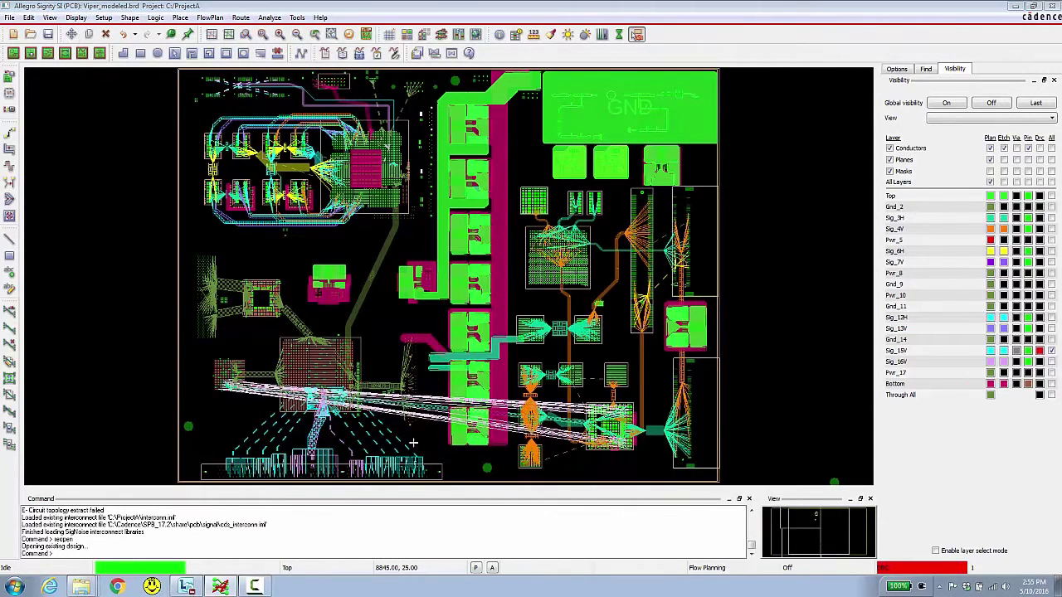
Show the unrouted net's details, note its 9837.51 MIL manhattan length, and close the listing
right_click(428, 399)
mouse_move(477, 451)
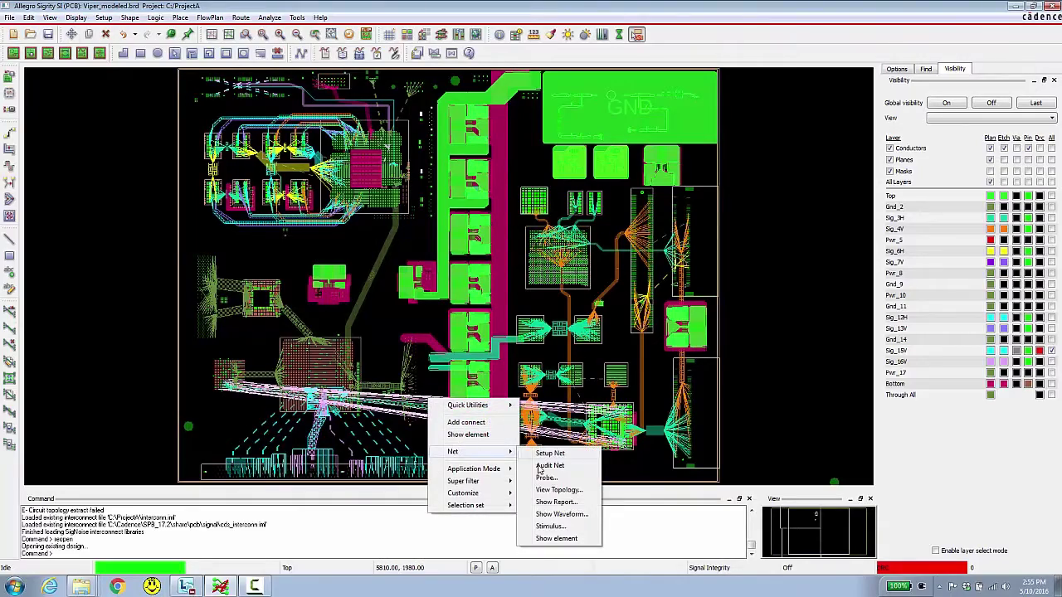
left_click(548, 540)
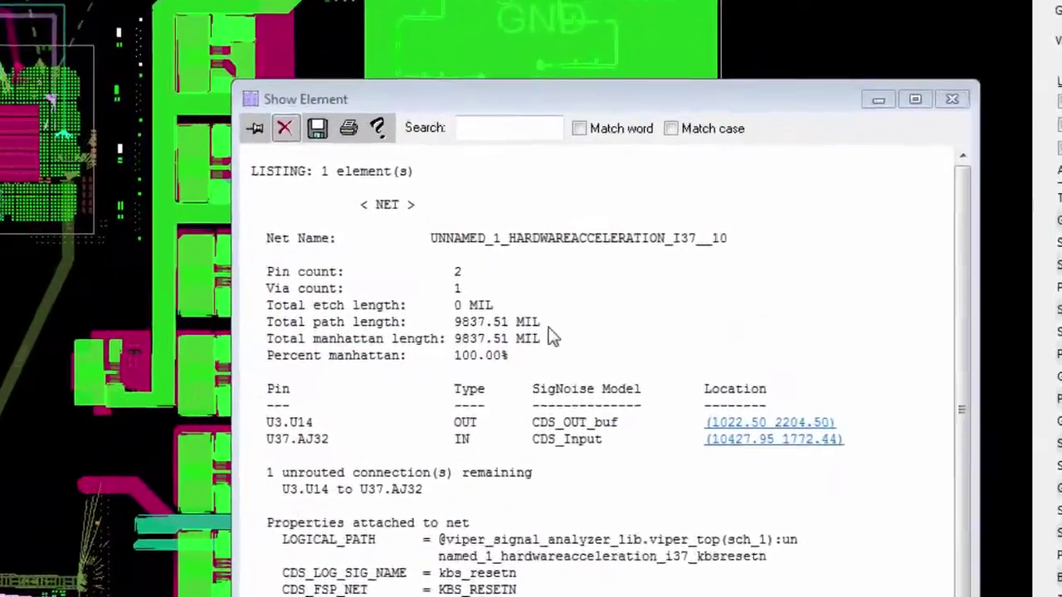
left_click_drag(546, 341, 486, 343)
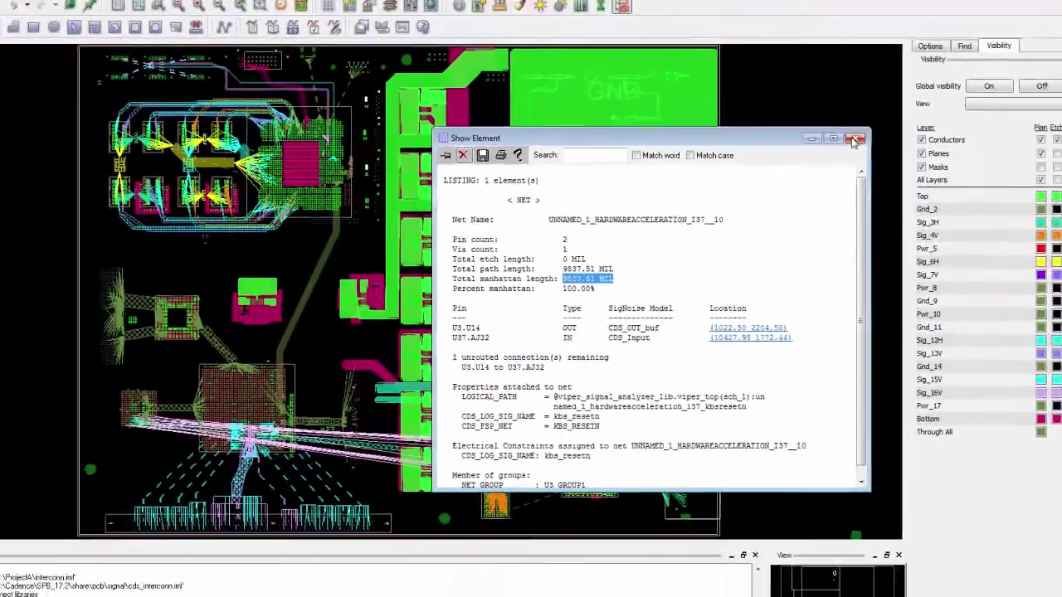
left_click(996, 81)
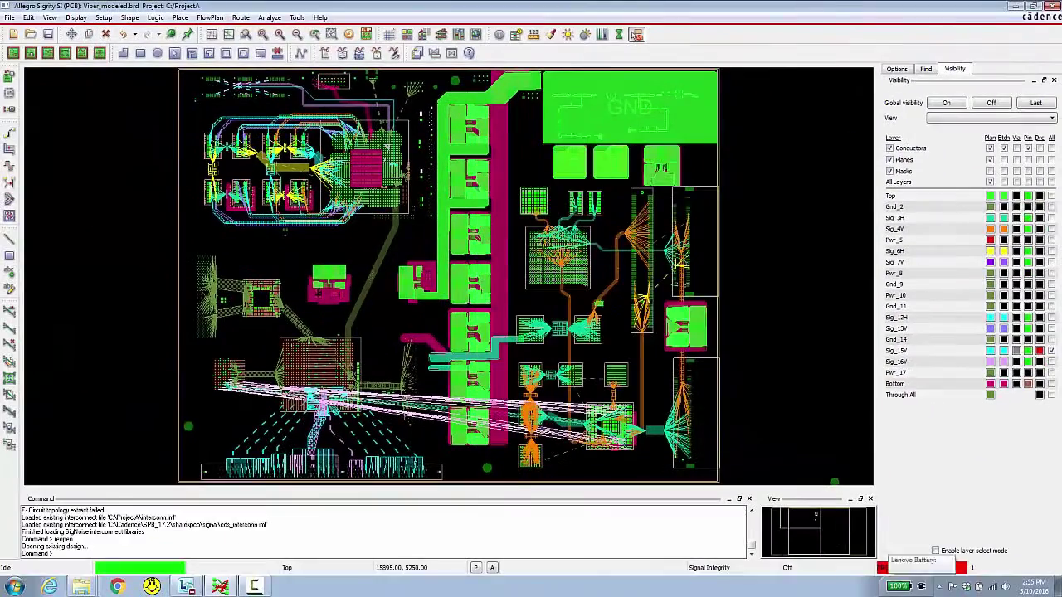
Switch to Flow Planning mode and show the unplanned rat lines
left_click(701, 569)
left_click(732, 523)
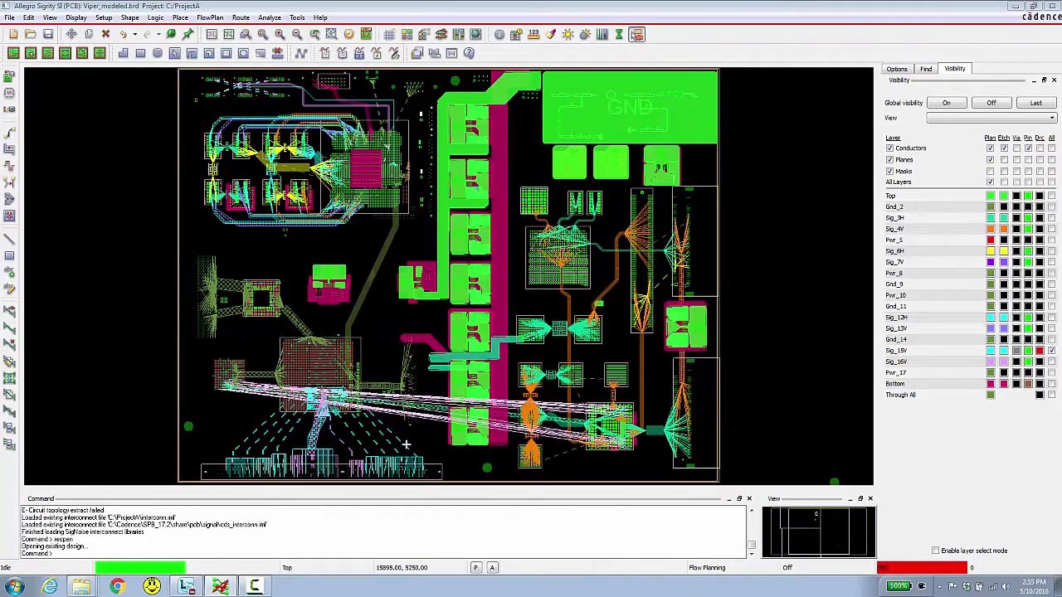
right_click(421, 406)
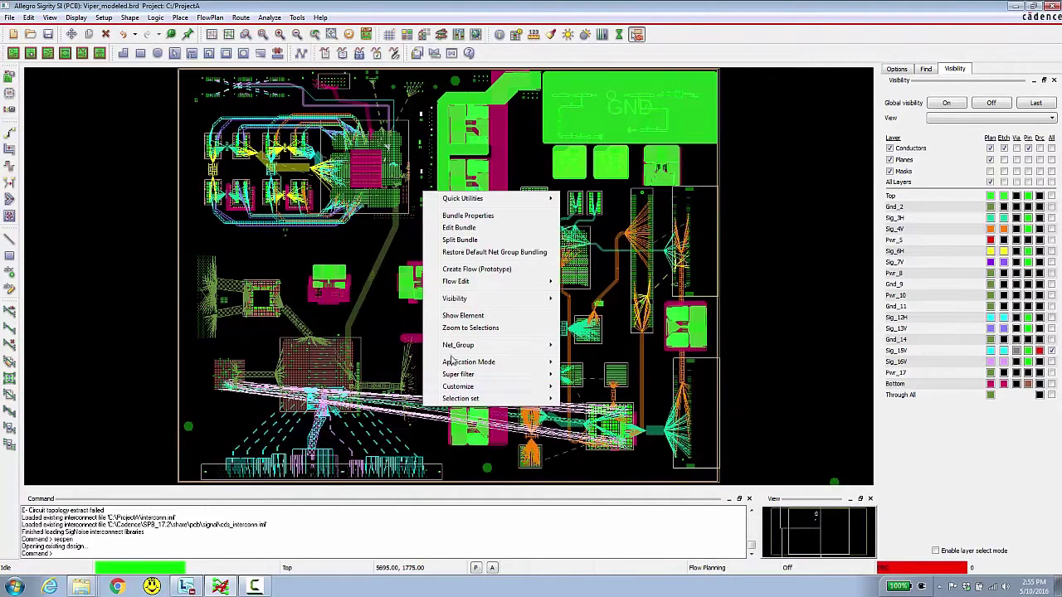
mouse_move(492, 299)
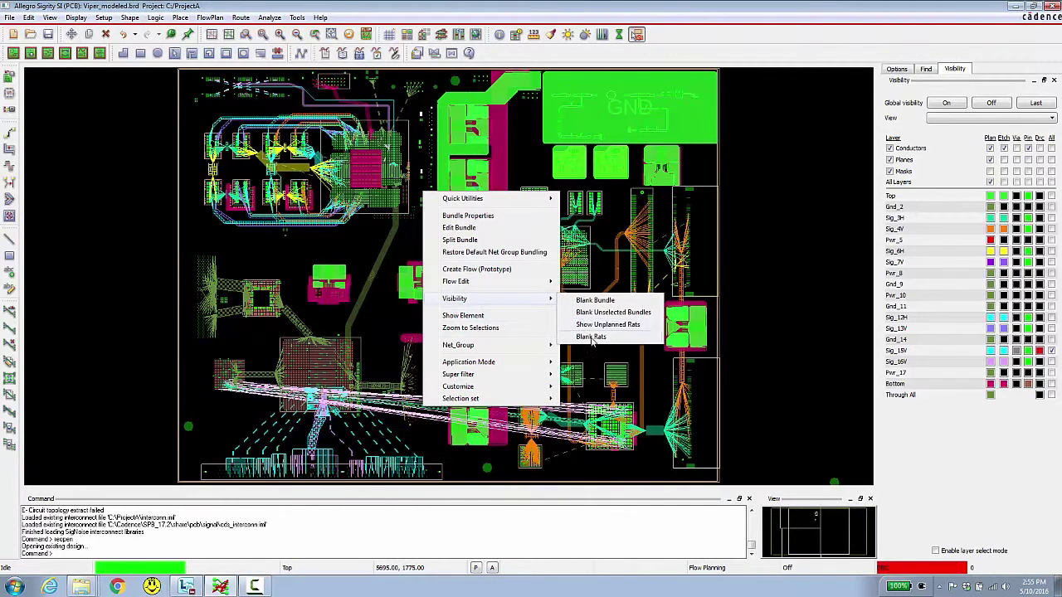
left_click(580, 326)
Start a prototype flow and route it left along the bottom of the board
right_click(425, 406)
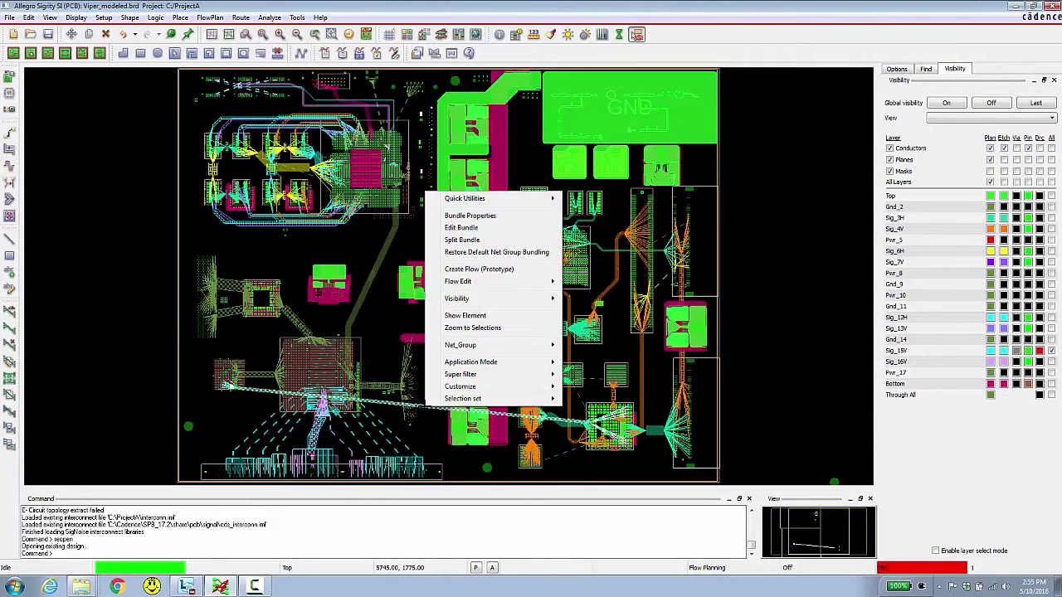
left_click(467, 270)
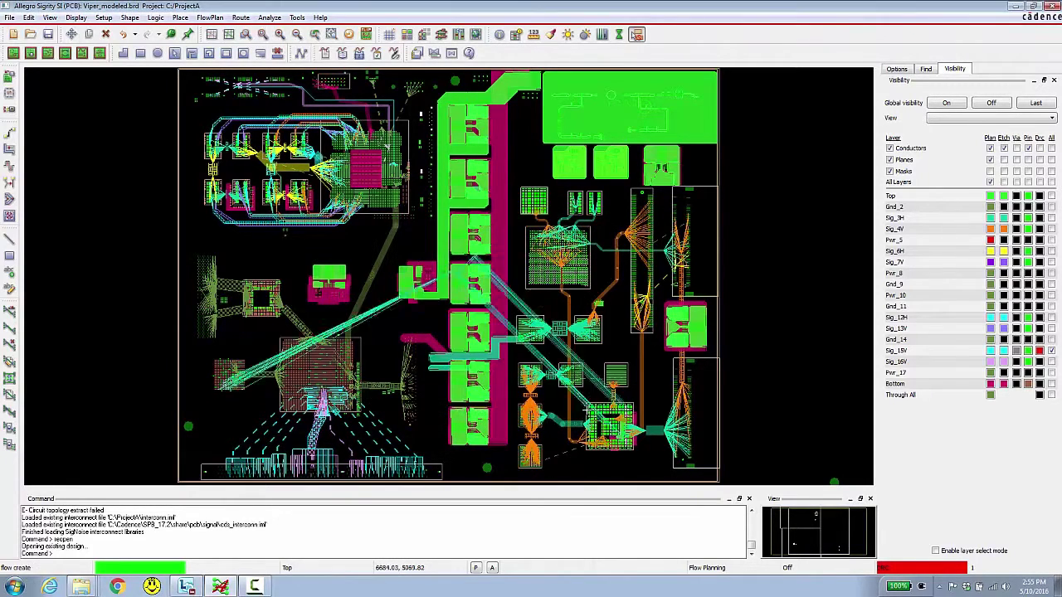
left_click(583, 471)
left_click(505, 472)
left_click(495, 460)
left_click(451, 462)
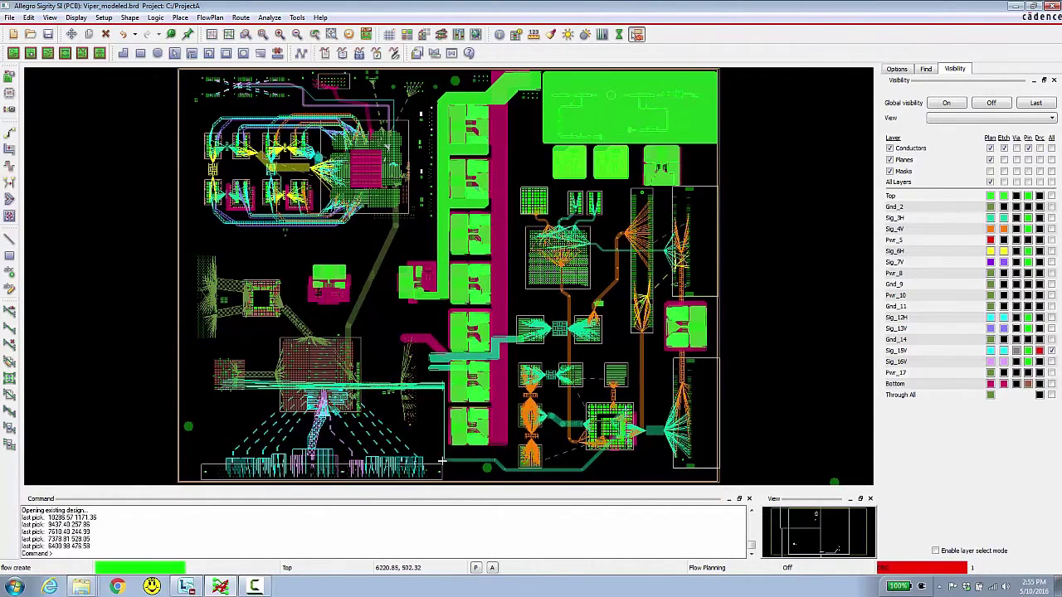
left_click(416, 445)
left_click(384, 441)
Take the flow path up and left to the left component, then finish it
left_click(375, 329)
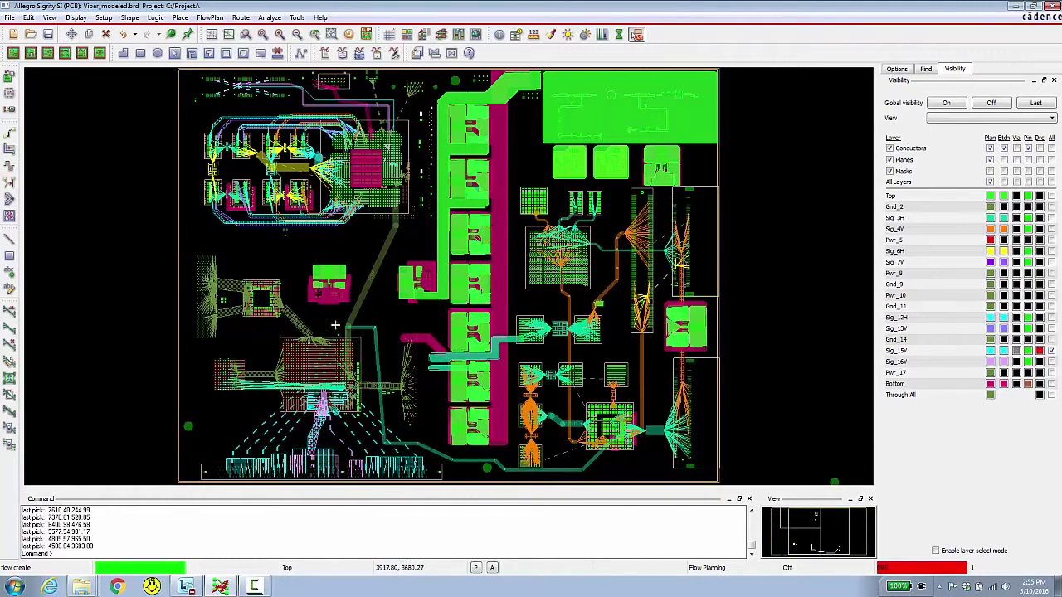
left_click(271, 327)
left_click(237, 367)
right_click(239, 369)
left_click(274, 378)
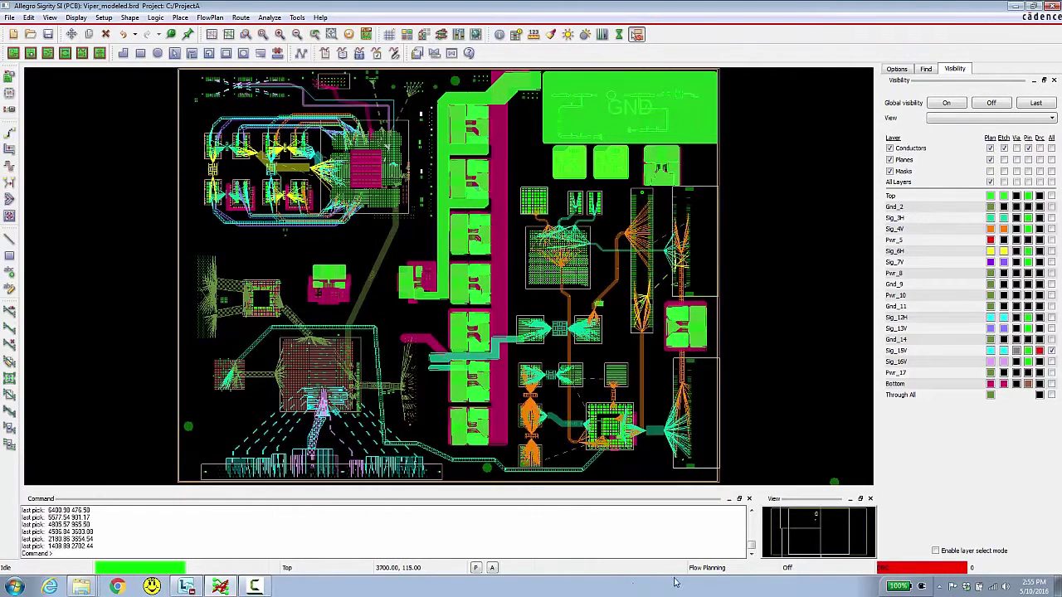
Switch to Signal Integrity mode and open the planned net's topology in SigXplorer
left_click(711, 569)
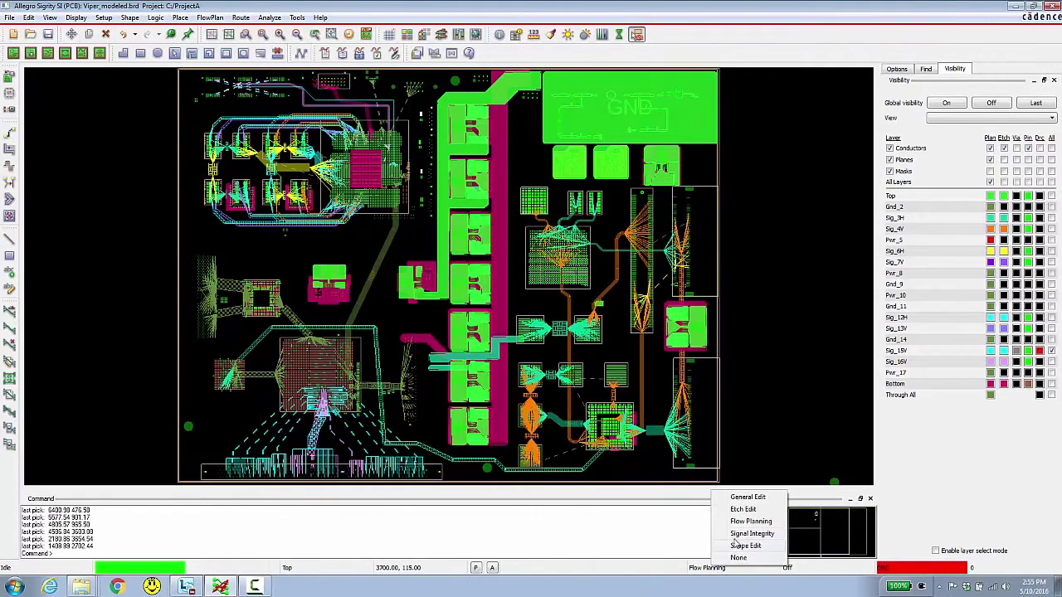
left_click(743, 534)
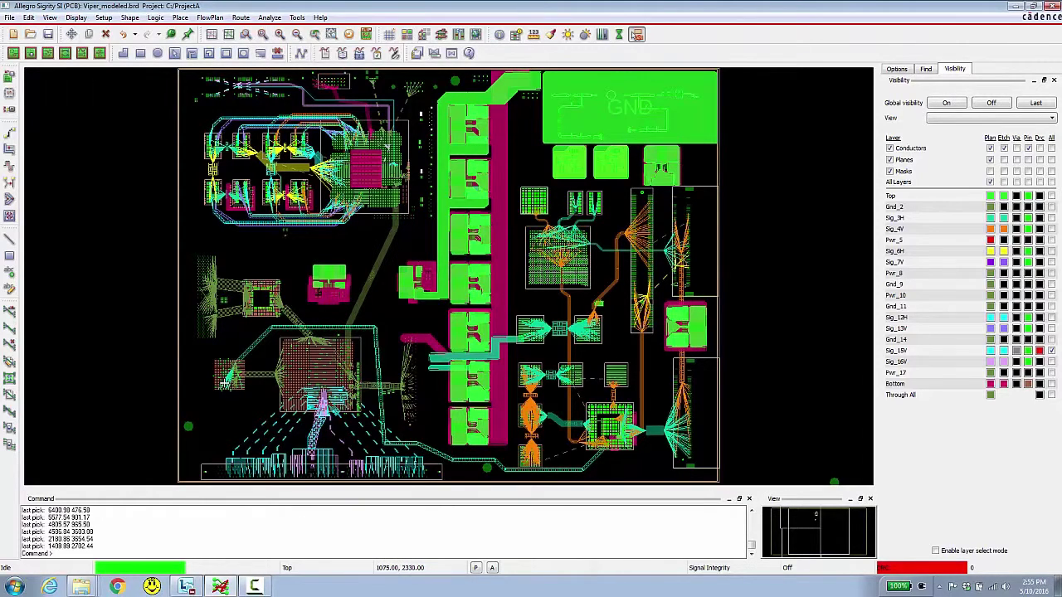
right_click(224, 383)
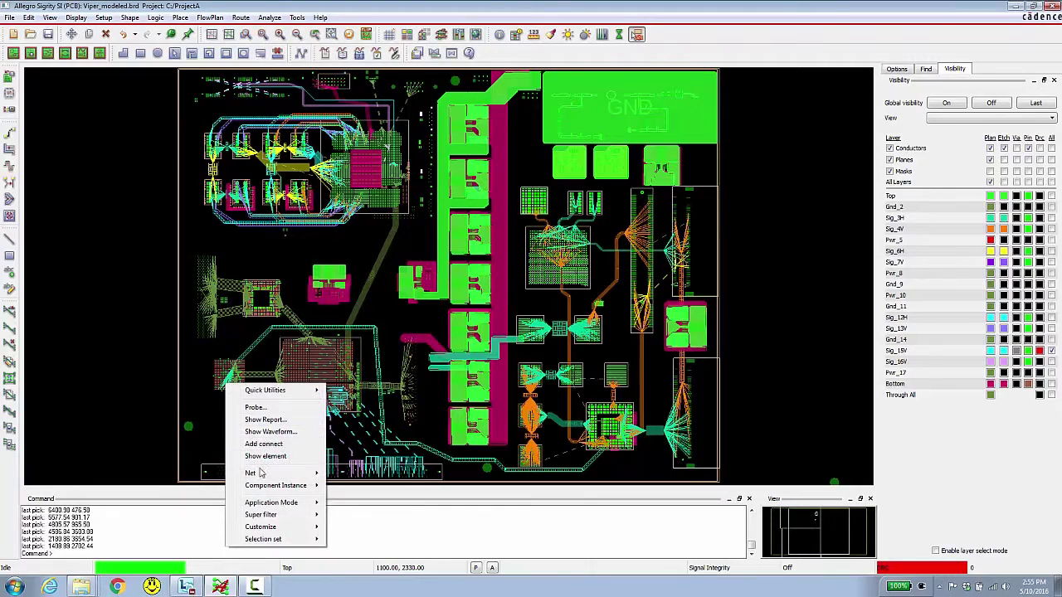
mouse_move(263, 476)
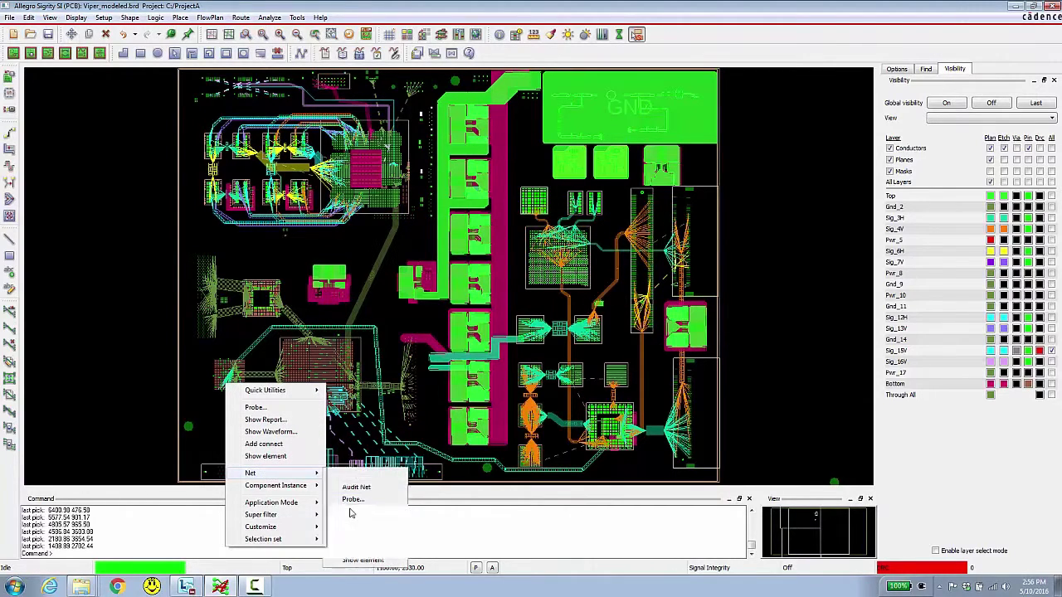
left_click(356, 511)
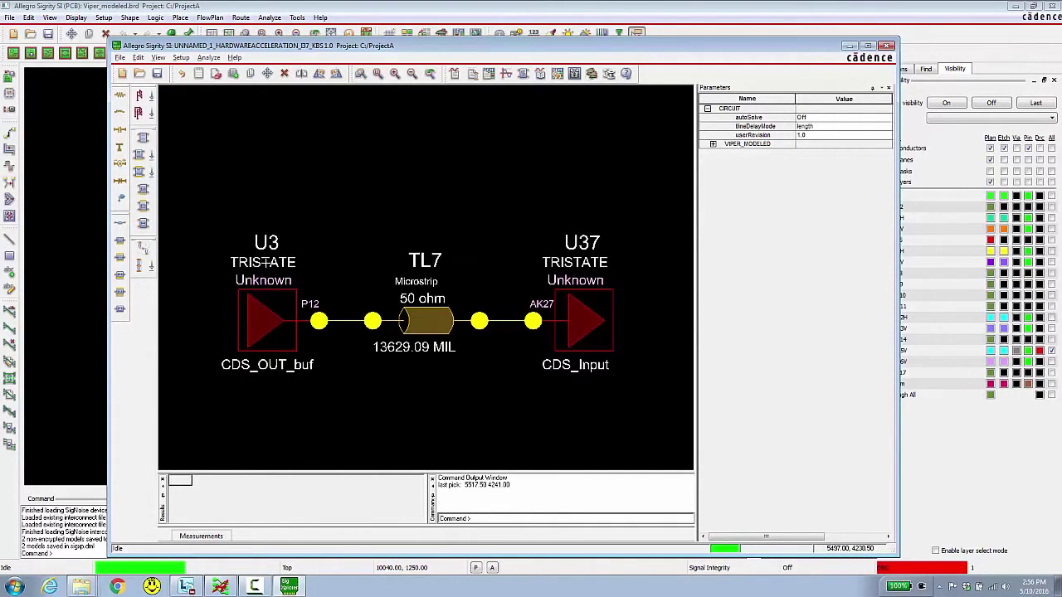
Set driver U3's stimulus to Pulse and run the simulation
left_click(264, 262)
left_click(467, 110)
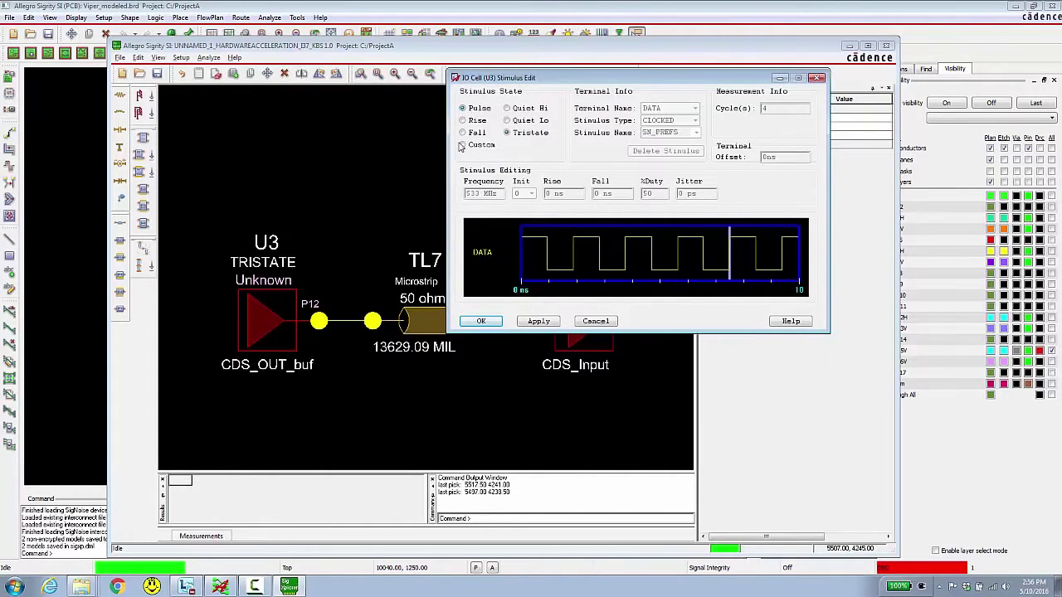
left_click(480, 321)
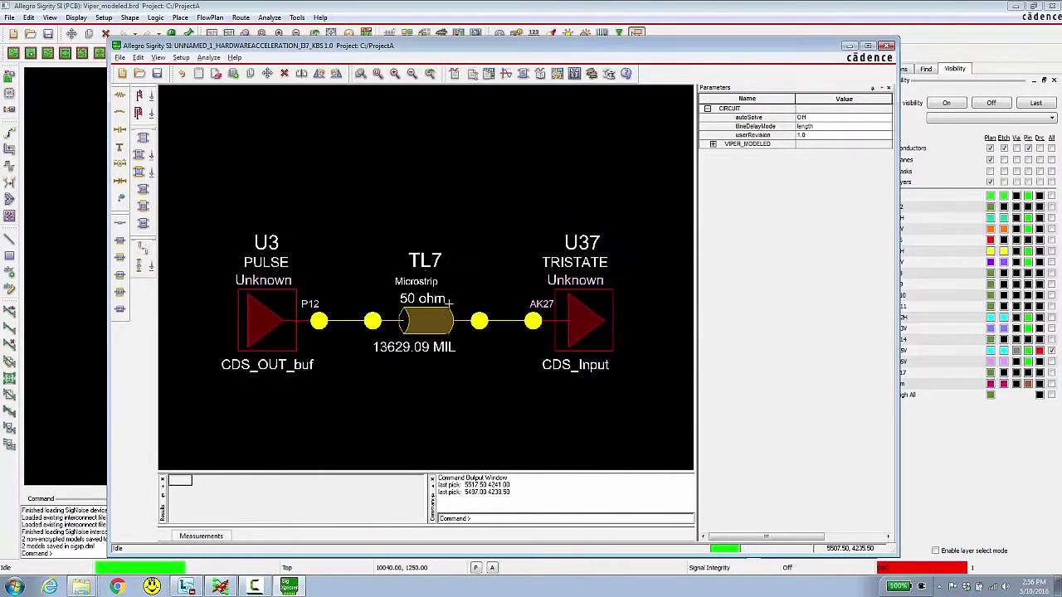
left_click(507, 75)
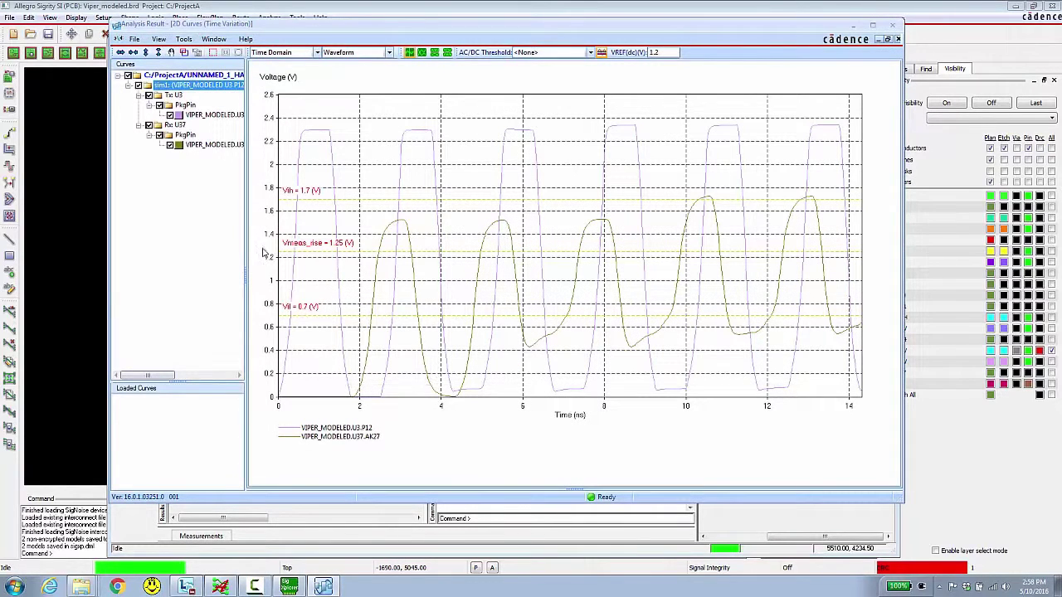
Hide the U3.P12 driver curve and select the U37.AK27 receiver curve
left_click(149, 95)
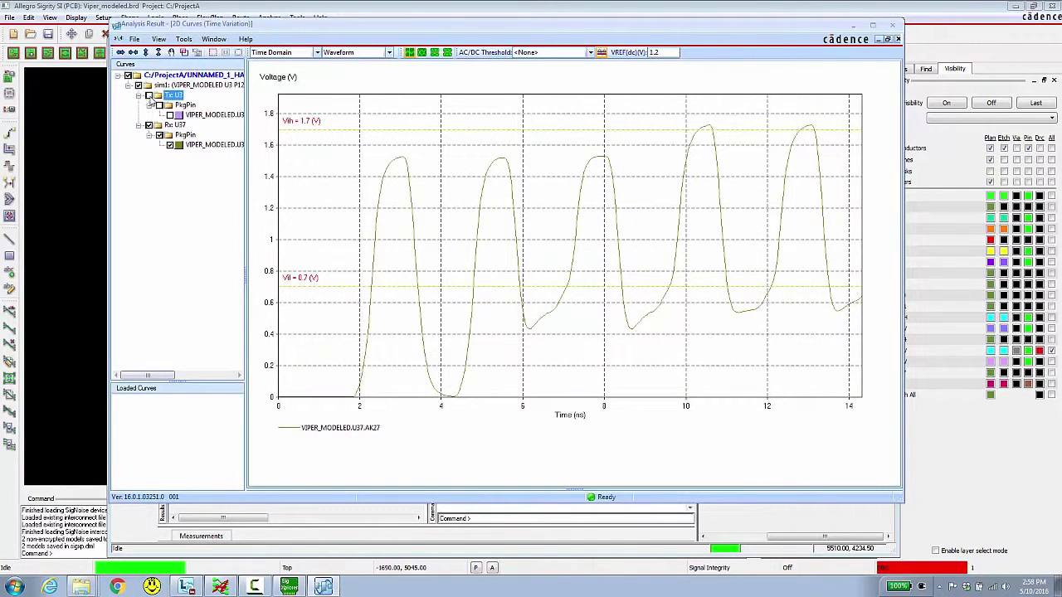
left_click(199, 146)
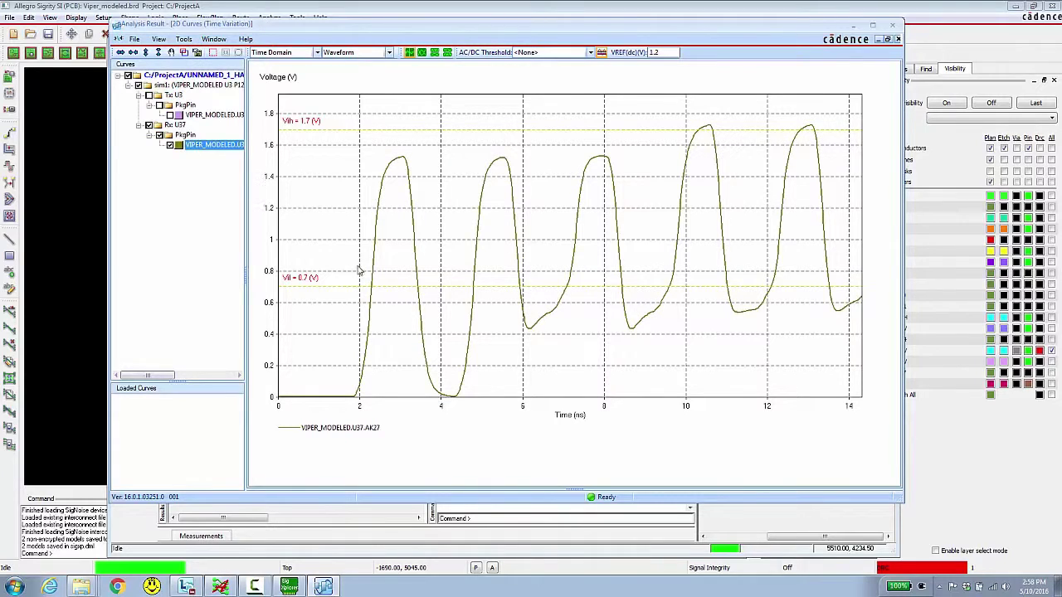